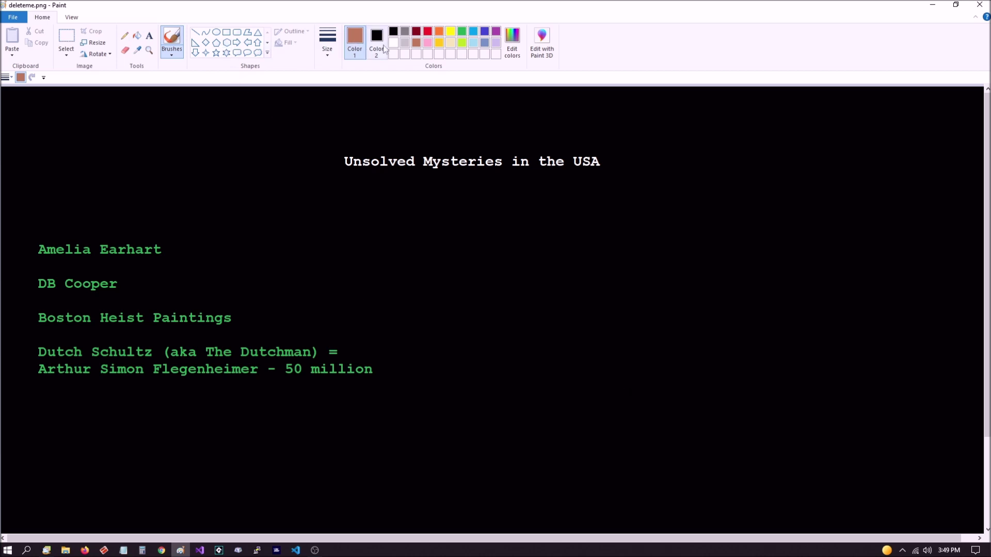
- Set Color 1 to the red swatch in the Colors palette
left_click(427, 32)
- Circle 'DB Cooper' in red and strike a diagonal through it, then circle 'Amelia Earhart'
mouse_move(30, 294)
left_mouse_down()
mouse_move(89, 299)
mouse_move(134, 287)
mouse_move(50, 273)
mouse_move(22, 288)
left_mouse_up()
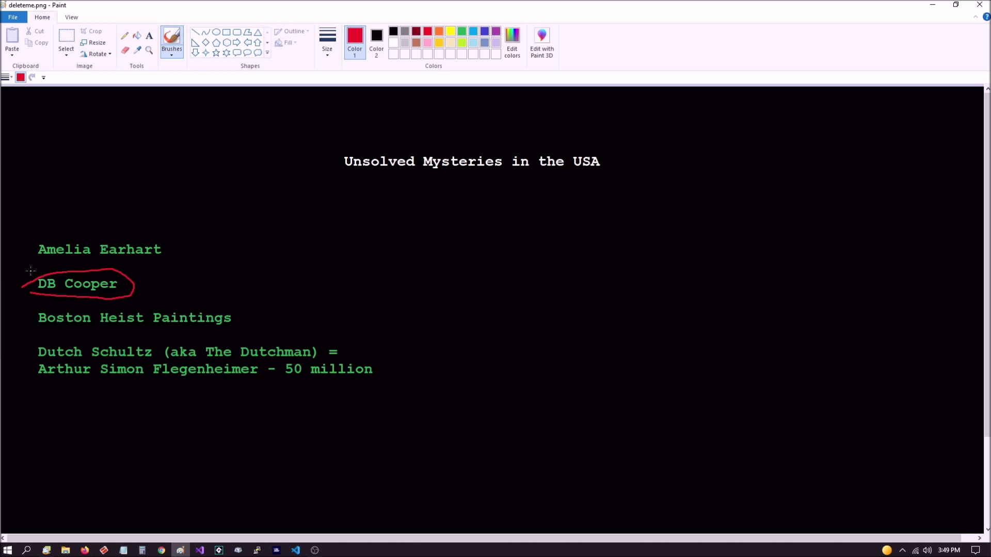
mouse_move(30, 270)
left_mouse_down()
mouse_move(97, 299)
mouse_move(38, 294)
left_mouse_up()
mouse_move(25, 238)
left_mouse_down()
mouse_move(16, 250)
mouse_move(47, 261)
mouse_move(166, 254)
mouse_move(160, 233)
mouse_move(23, 239)
left_mouse_up()
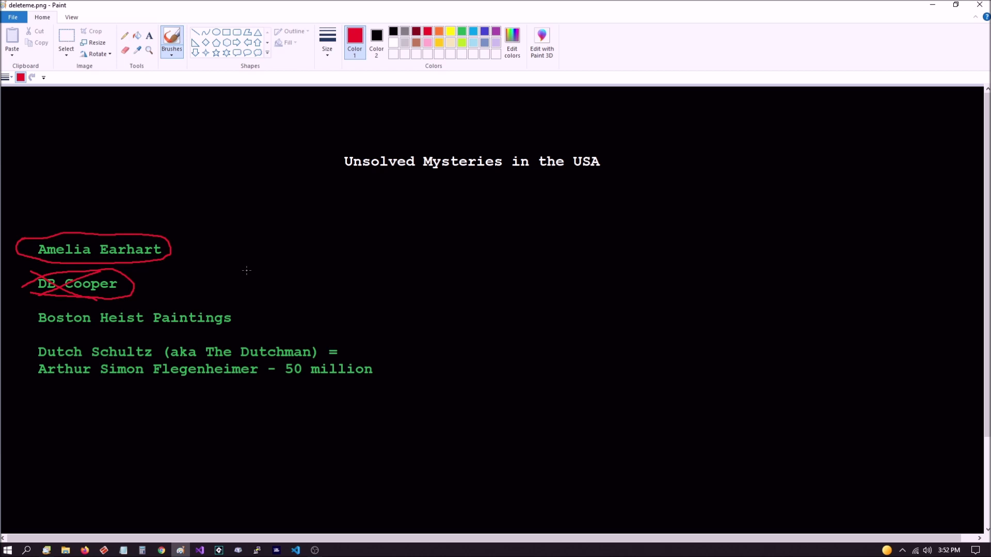
- Draw a red X across the circled 'Amelia Earhart' entry
mouse_move(152, 230)
left_mouse_down()
mouse_move(57, 255)
mouse_move(137, 264)
left_mouse_up()
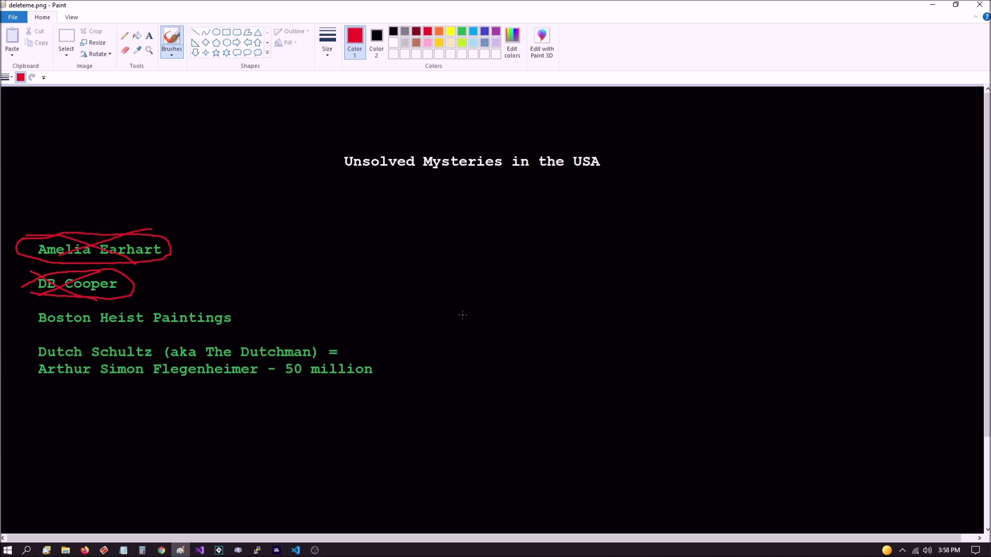
- Draw left and right red mountain arches with a small brown dot between them
mouse_move(430, 361)
left_mouse_down()
mouse_move(440, 282)
mouse_move(453, 271)
mouse_move(502, 285)
mouse_move(526, 367)
left_mouse_up()
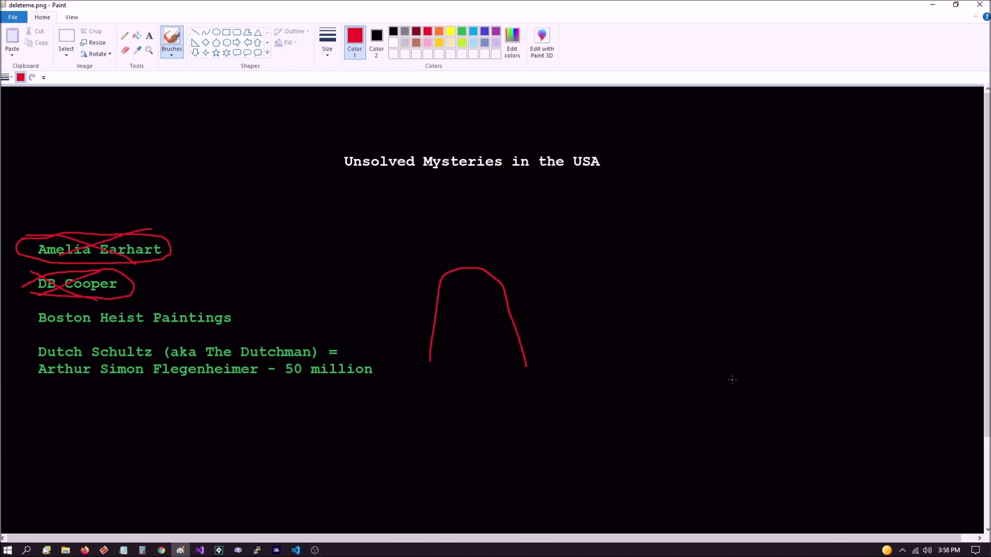
mouse_move(734, 367)
left_mouse_down()
mouse_move(756, 292)
mouse_move(873, 307)
mouse_move(900, 371)
left_mouse_up()
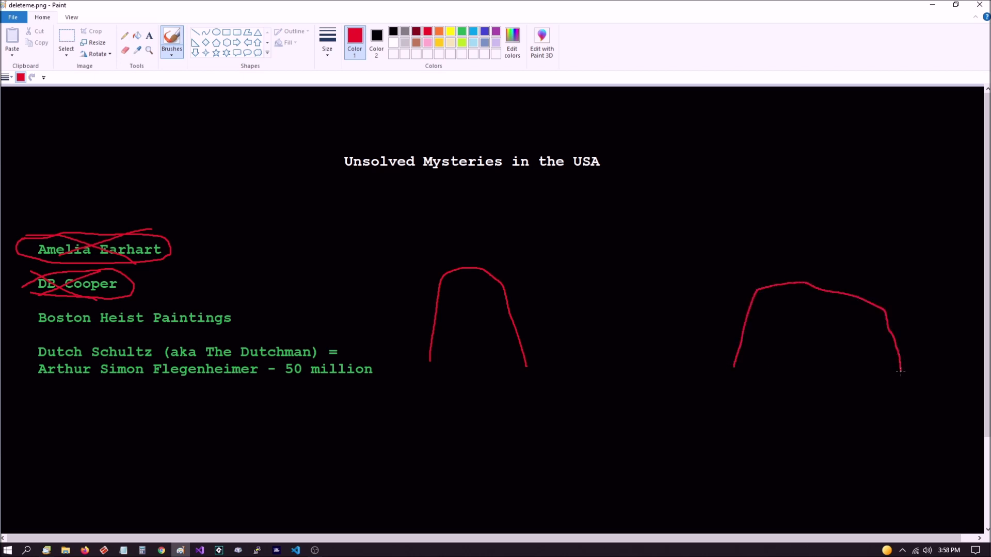
left_click(416, 42)
left_click_drag(624, 366, 627, 368)
- Paint a brown ground line joining the mountains and a brown speck atop the left peak
left_click_drag(615, 368, 546, 369)
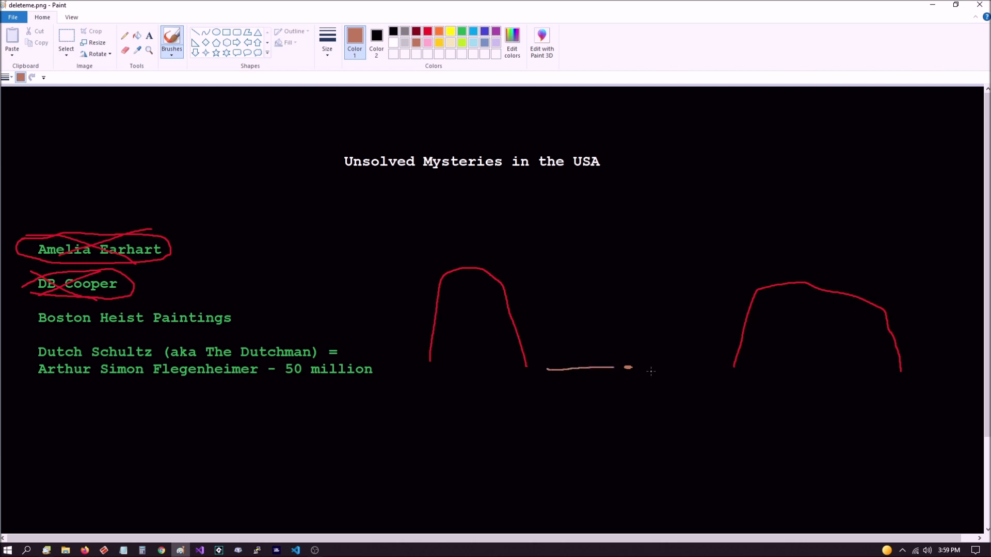
left_click_drag(646, 367, 704, 367)
left_click_drag(498, 278, 534, 372)
key("ctrl+z")
left_click_drag(471, 266, 470, 265)
- Add a small brown dab and a yellow dab on the right mountain's peak
left_click(462, 31)
left_click(451, 31)
left_click(416, 43)
left_click_drag(808, 281, 808, 282)
left_click(451, 32)
left_click_drag(788, 280, 784, 279)
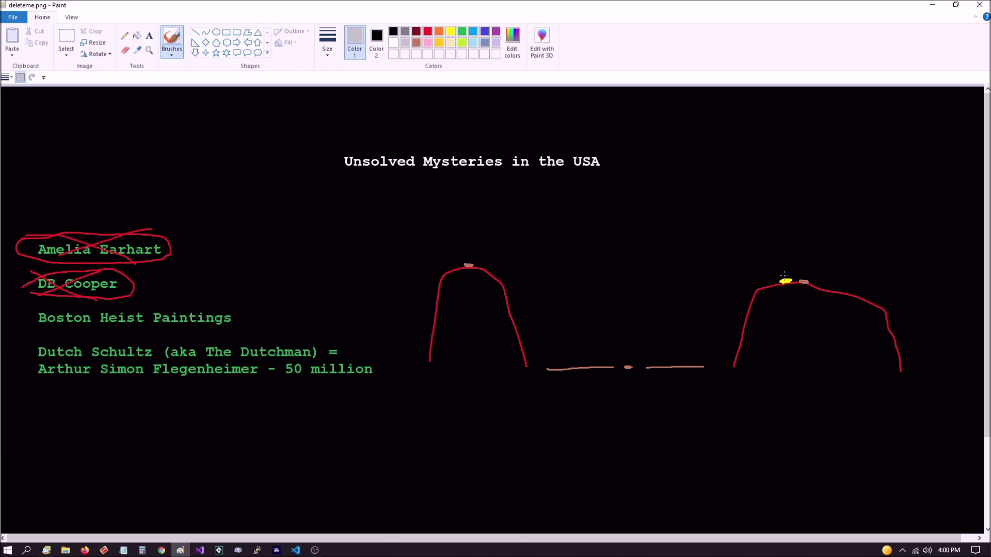
- Draw a grey curved flight path from the right yellow spot over to the left peak
left_click_drag(785, 277, 775, 238)
mouse_move(781, 258)
left_mouse_down()
mouse_move(767, 237)
mouse_move(710, 220)
mouse_move(599, 206)
mouse_move(511, 224)
mouse_move(482, 256)
left_mouse_up()
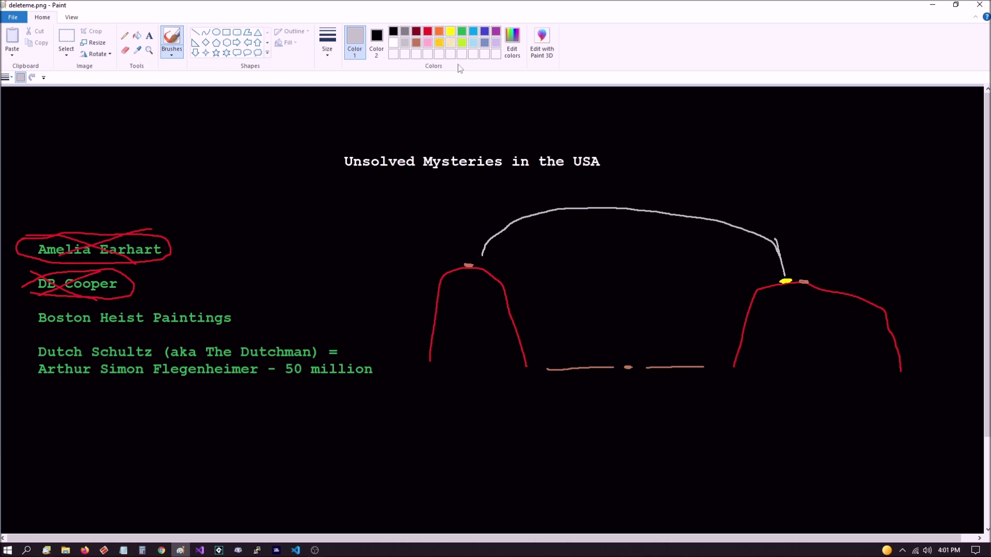
left_click(450, 32)
- Dab a small yellow oval atop the left mountain where the grey arc ends
left_click_drag(478, 267, 481, 268)
- Draw a red inverted mountain above the right one, with yellow and brown spots at its bottom
left_click(428, 31)
mouse_move(723, 132)
left_mouse_down()
mouse_move(722, 176)
mouse_move(755, 247)
mouse_move(853, 241)
mouse_move(869, 122)
left_mouse_up()
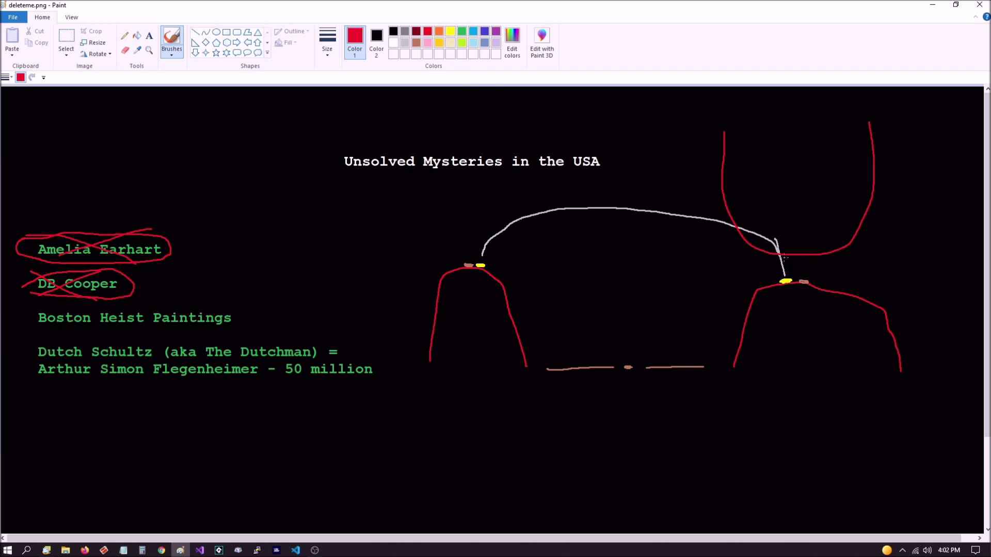
left_click_drag(778, 257, 784, 259)
left_click(416, 43)
mouse_move(804, 257)
left_mouse_down()
mouse_move(796, 258)
mouse_move(806, 258)
left_mouse_up()
left_click(408, 43)
- Brush two straight grey paths between the mountains, a yellow spot midway, and a white downward arrow
left_click_drag(469, 266, 719, 262)
left_click_drag(806, 281, 736, 284)
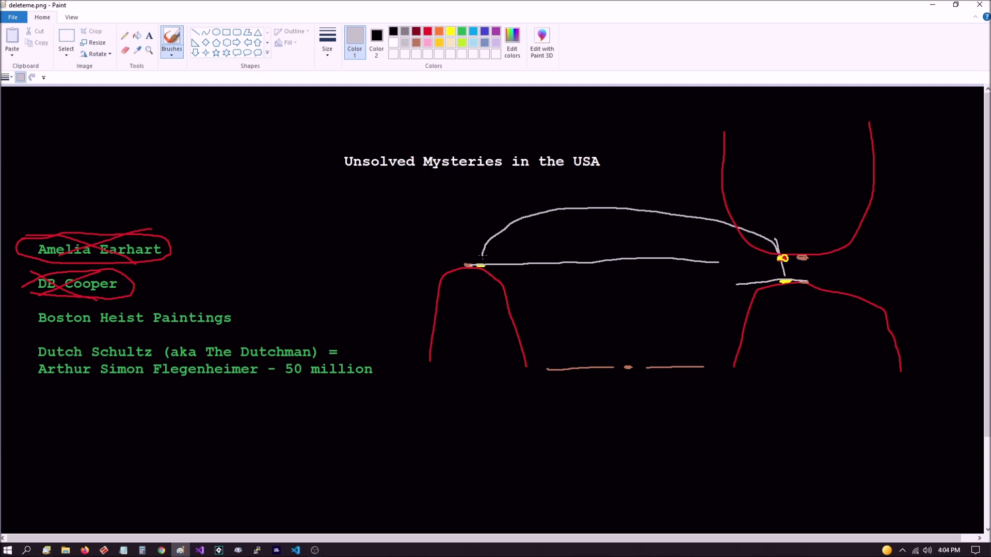
left_click(451, 31)
left_click_drag(602, 259, 607, 258)
left_click(394, 44)
mouse_move(600, 208)
left_mouse_down()
mouse_move(602, 242)
mouse_move(615, 233)
left_mouse_up()
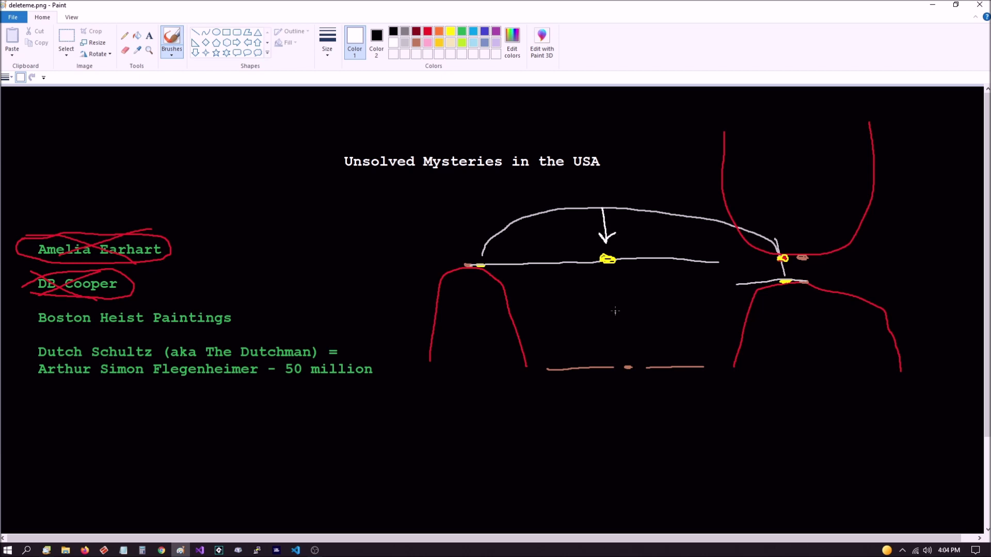